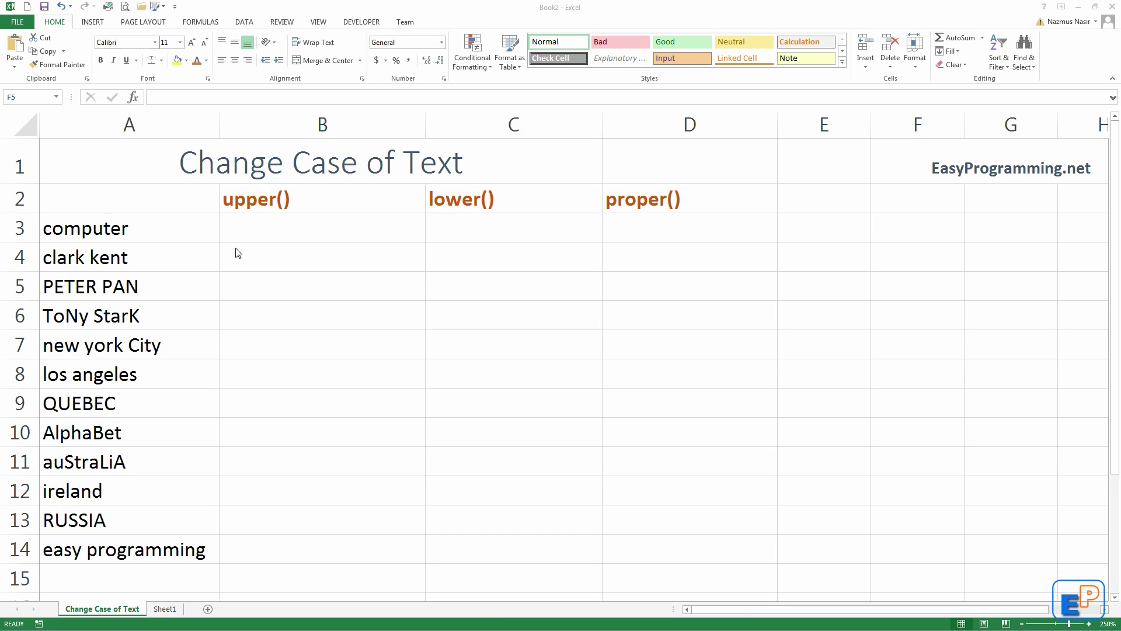
- Enter =UPPER(A3) in B3 so it displays COMPUTER
click(258, 223)
drag(250, 203, 696, 197)
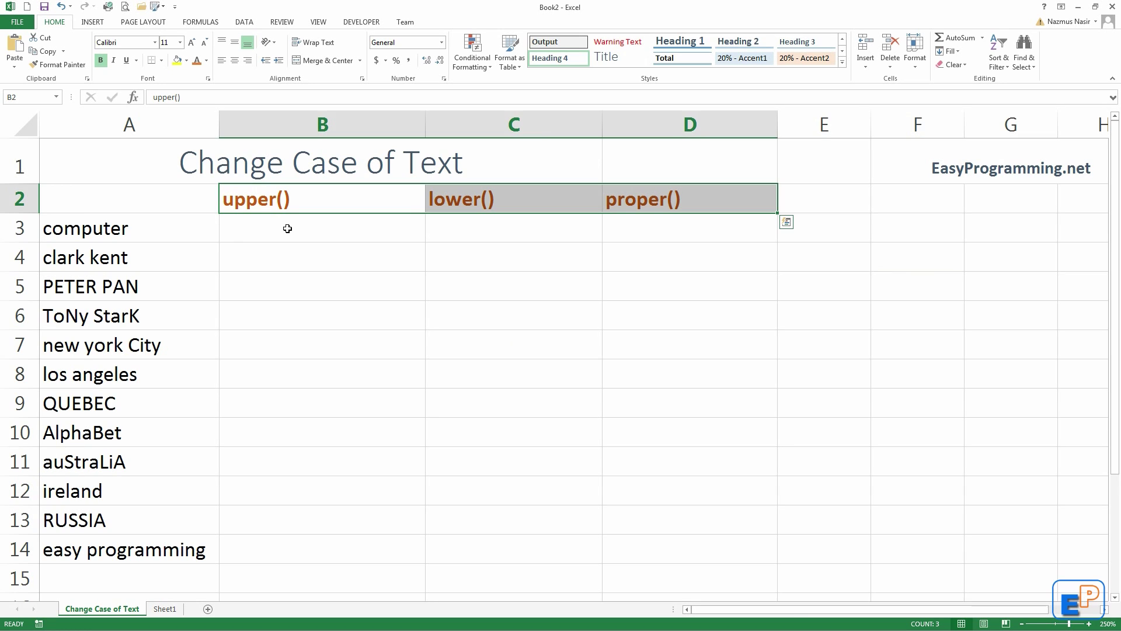
click(287, 229)
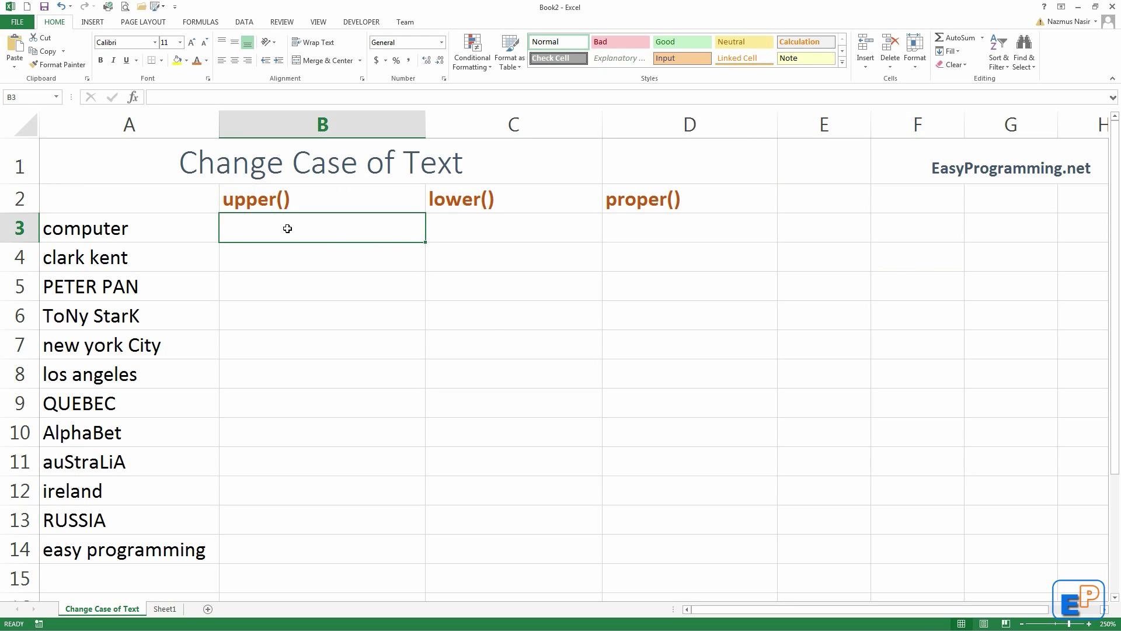
text(=)
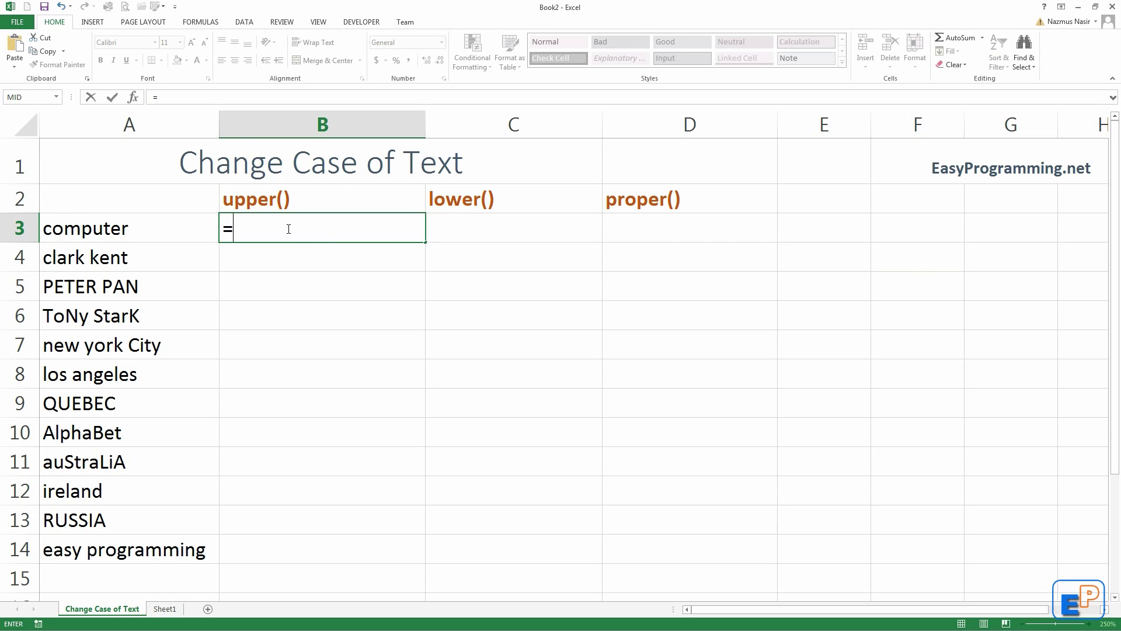
text(upper)
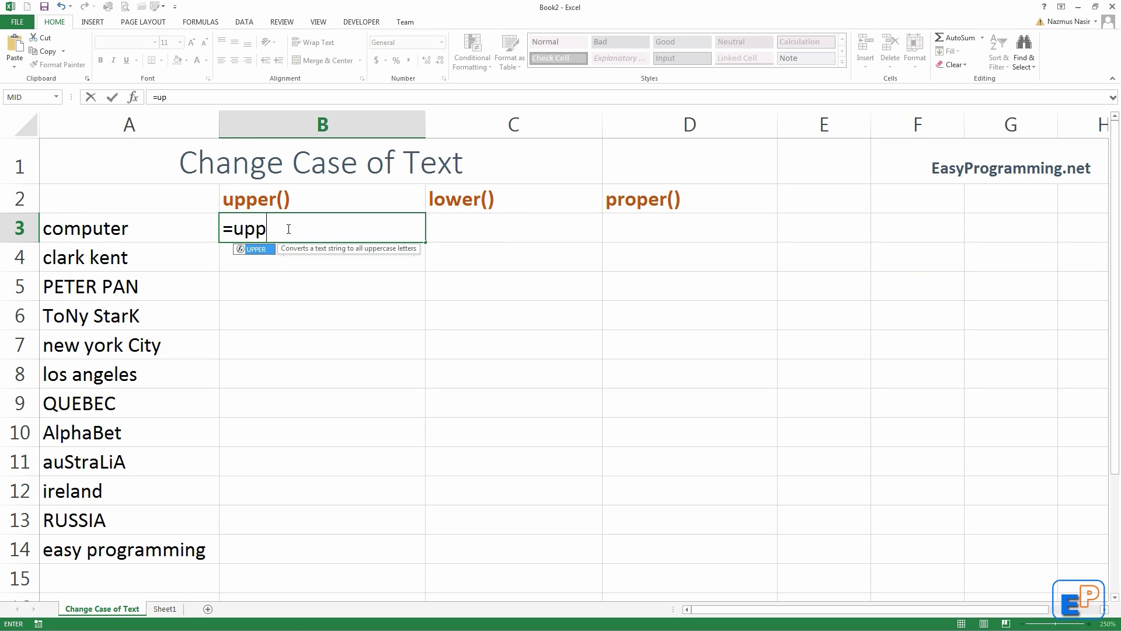
double_click(260, 254)
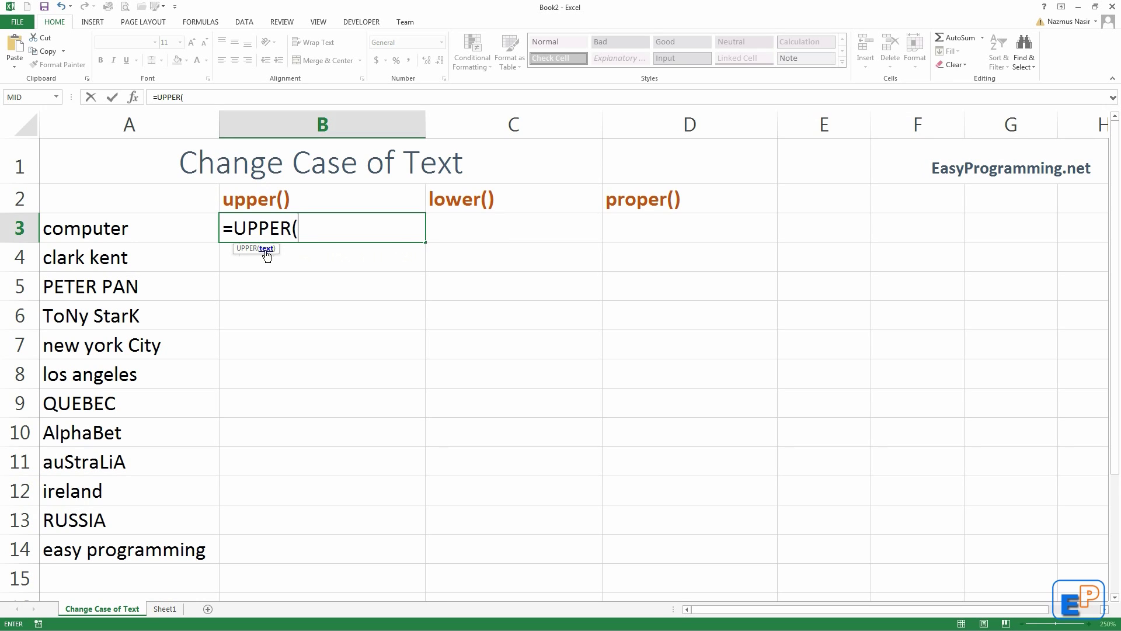
click(96, 233)
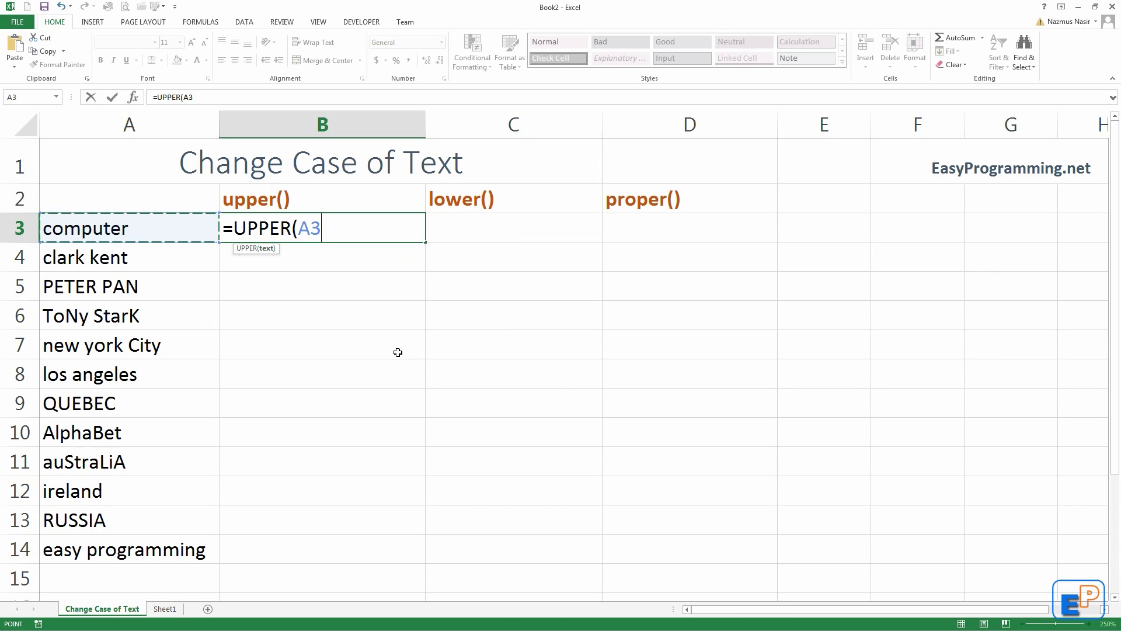
key(Return)
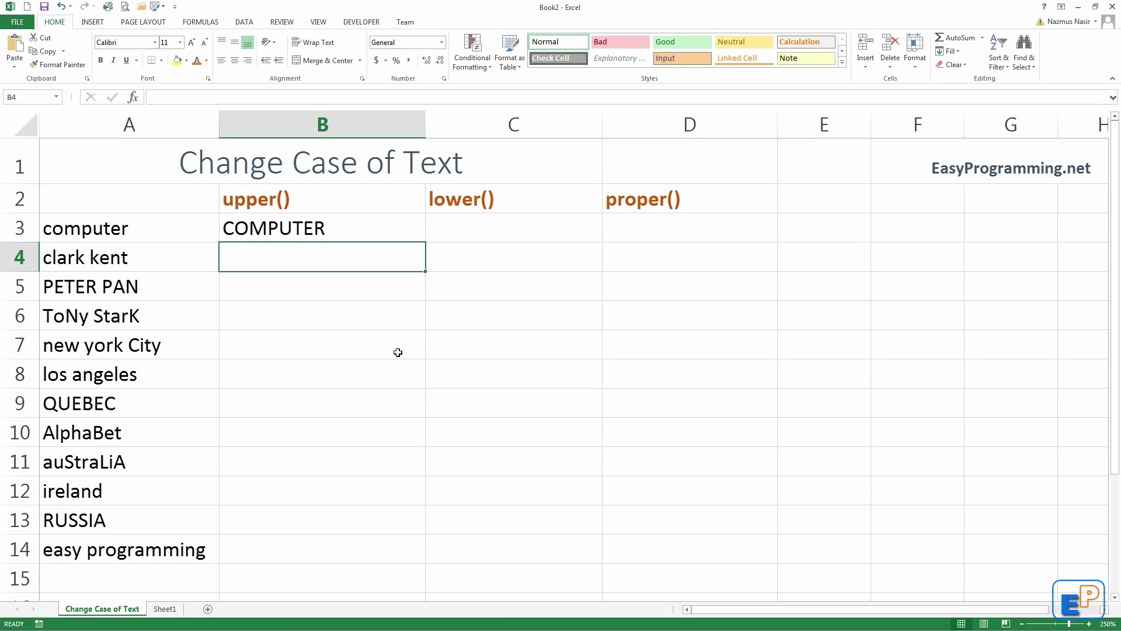
click(299, 222)
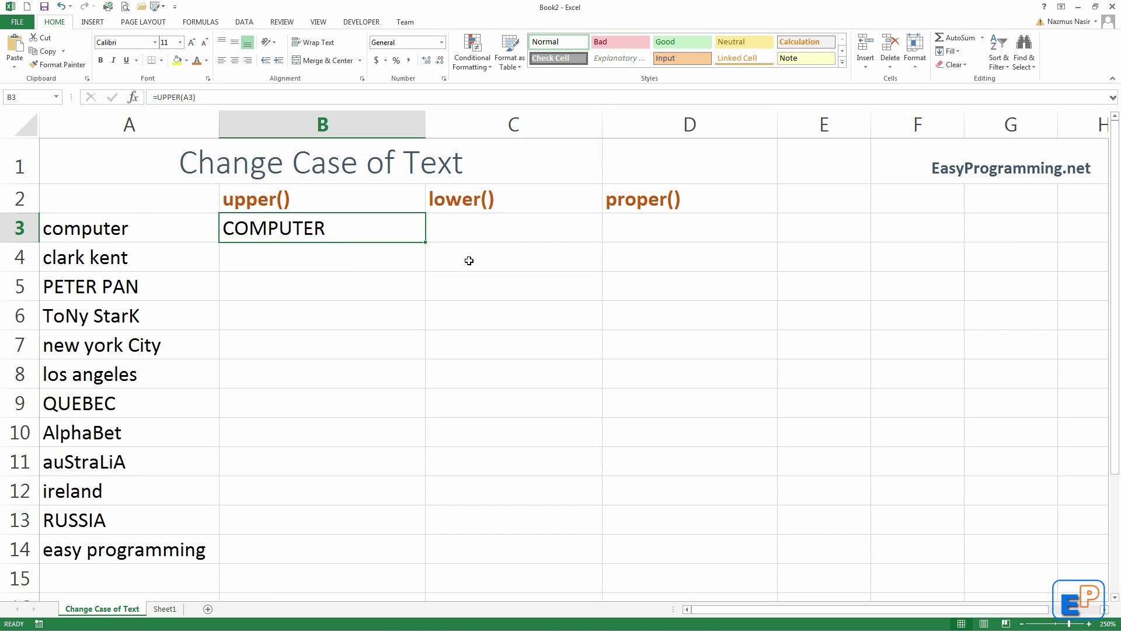
- Enter =LOWER(A3) in C3 to show computer
click(469, 228)
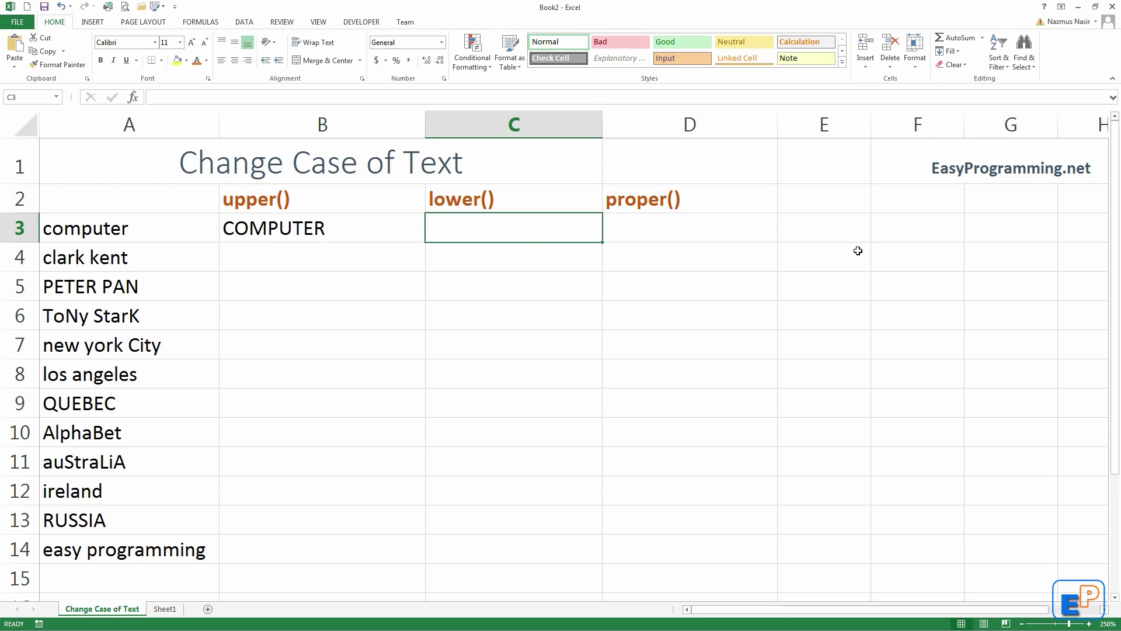
text(=lower)
key(Tab)
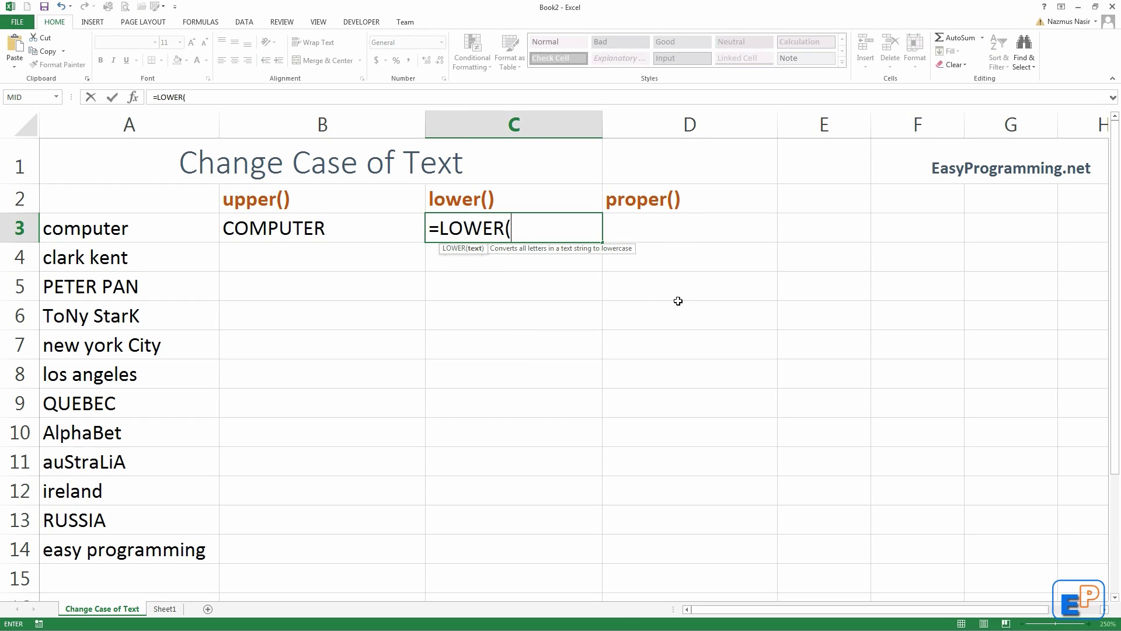
click(83, 235)
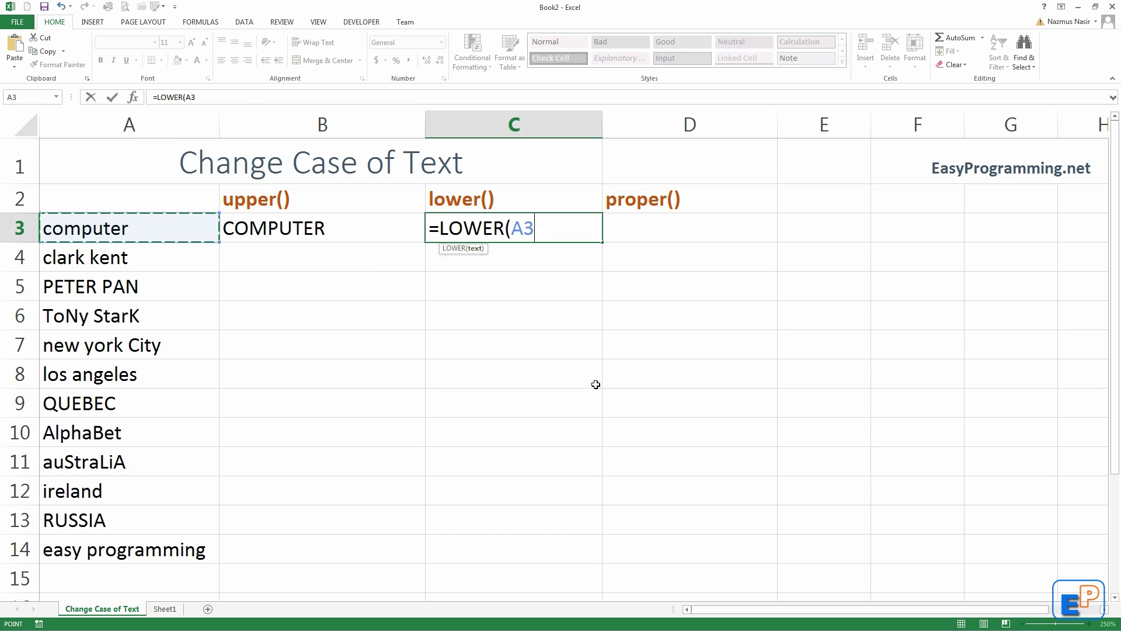
key(Return)
- Enter =PROPER(A3) in D3 to show Computer
click(626, 219)
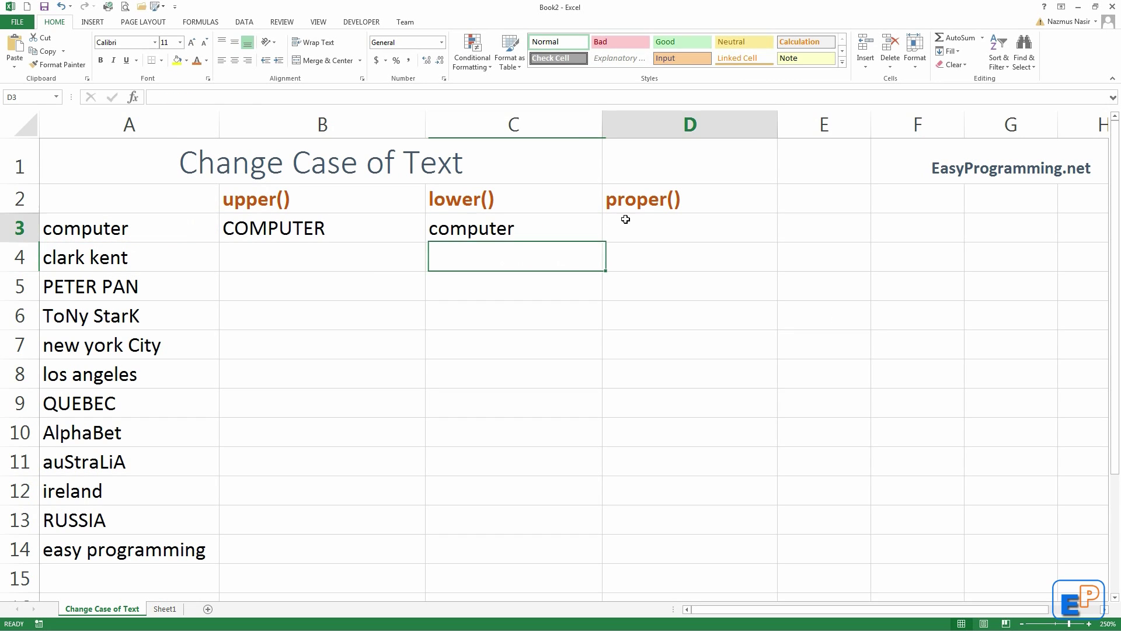
text(=prop)
key(Tab)
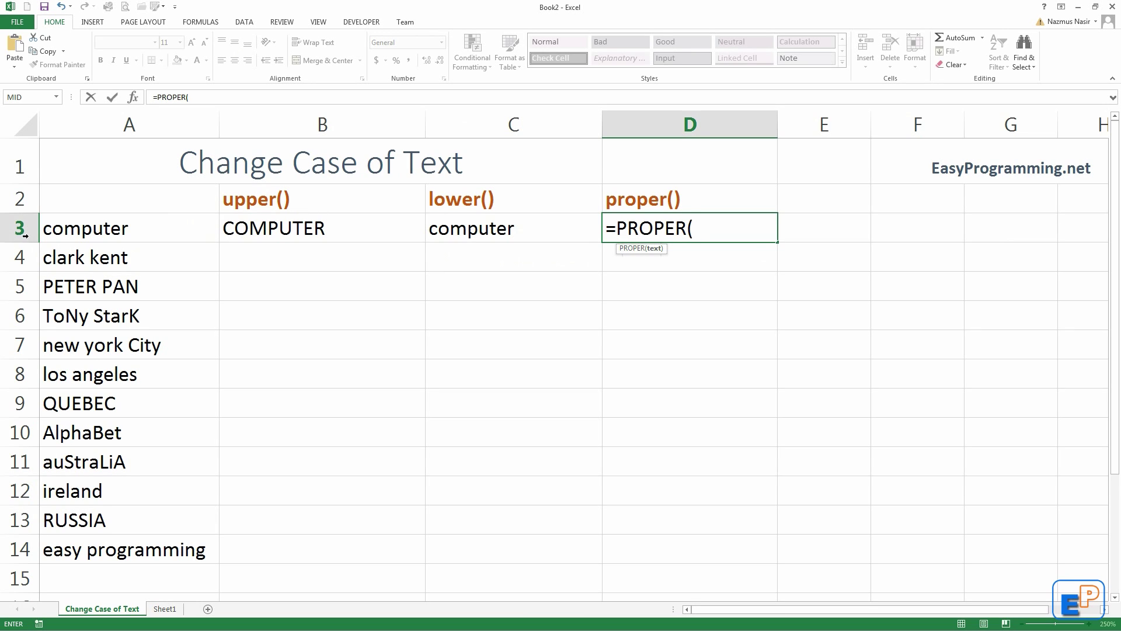
click(61, 231)
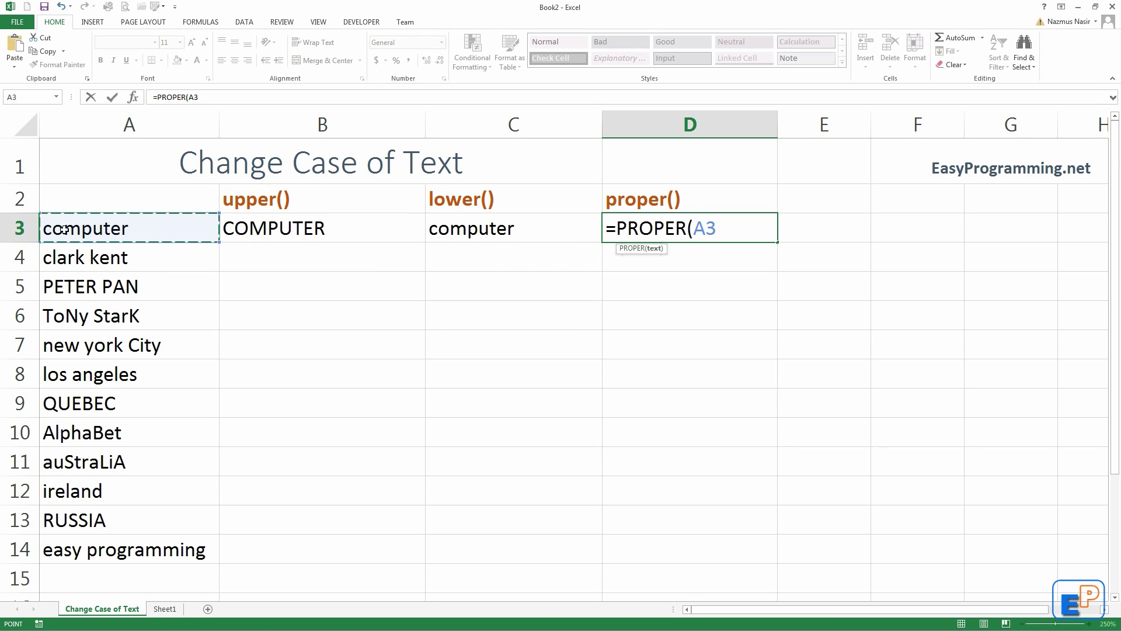
key(Return)
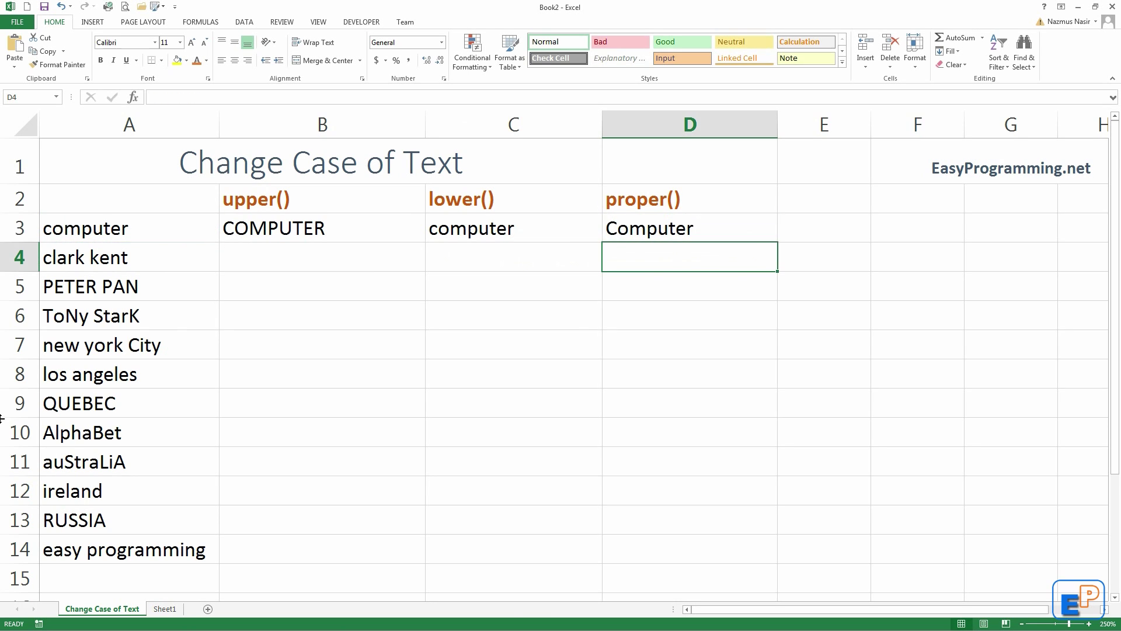
- Copy the UPPER, LOWER and PROPER formulas from row 3 down through row 7
mouse_move(258, 230)
mouse_down()
mouse_move(680, 215)
mouse_move(741, 222)
mouse_move(768, 267)
mouse_up()
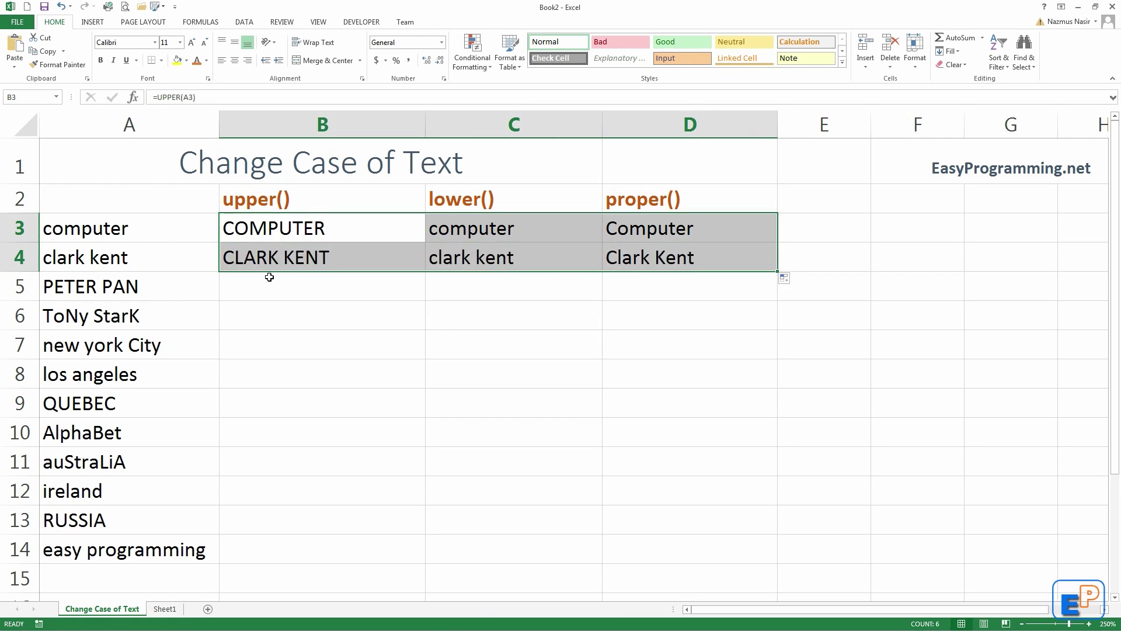
click(268, 266)
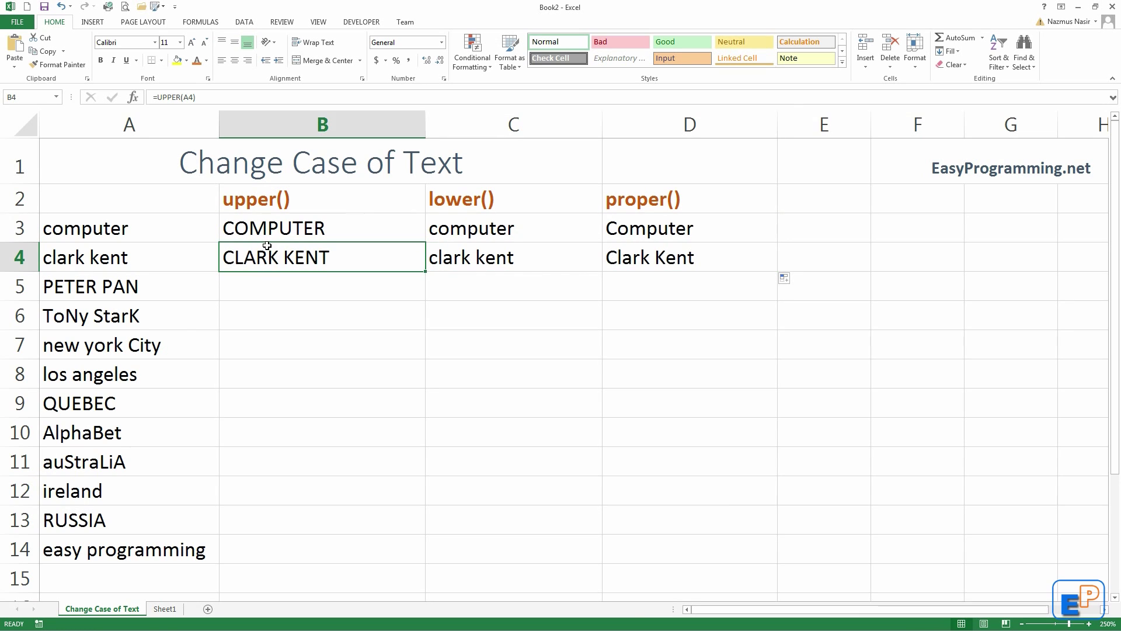
click(739, 229)
click(499, 252)
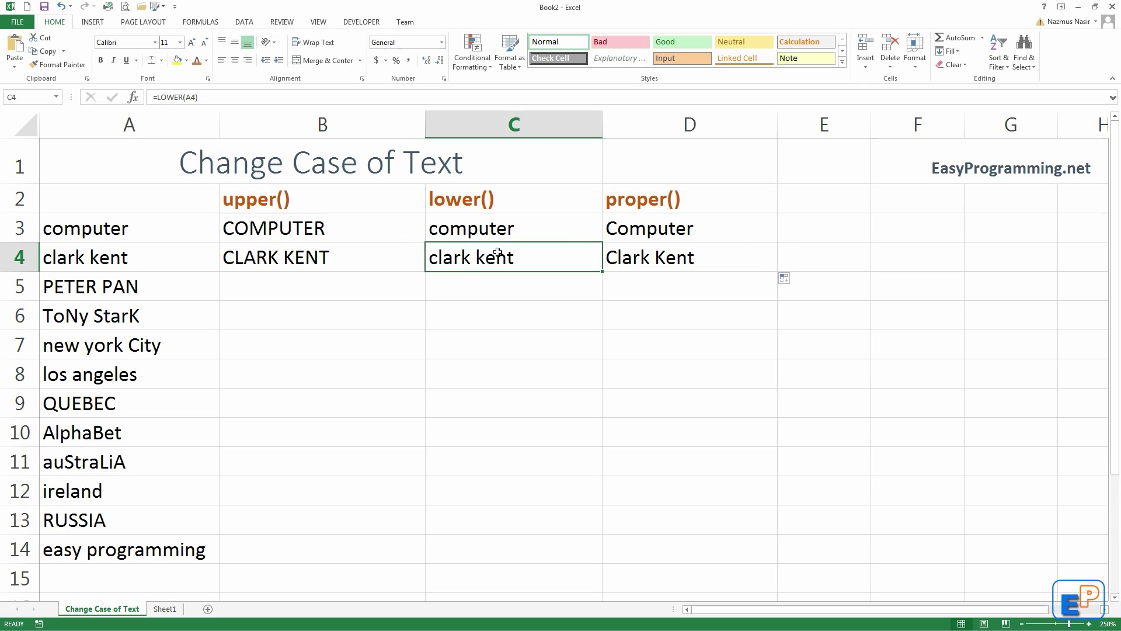
click(680, 264)
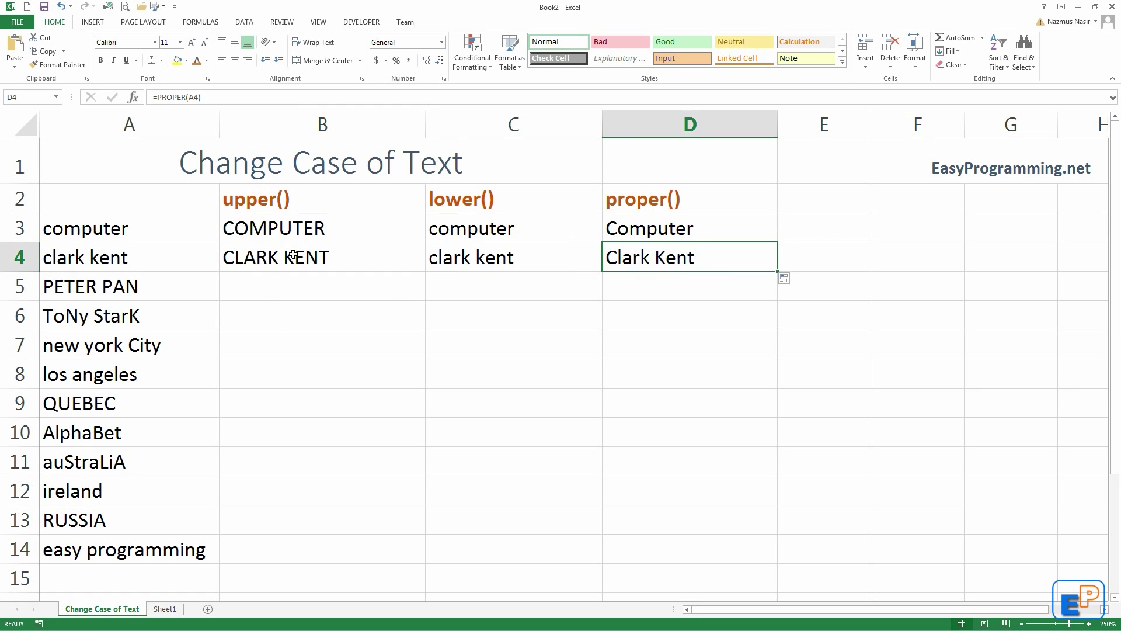
drag(256, 257, 741, 369)
click(363, 429)
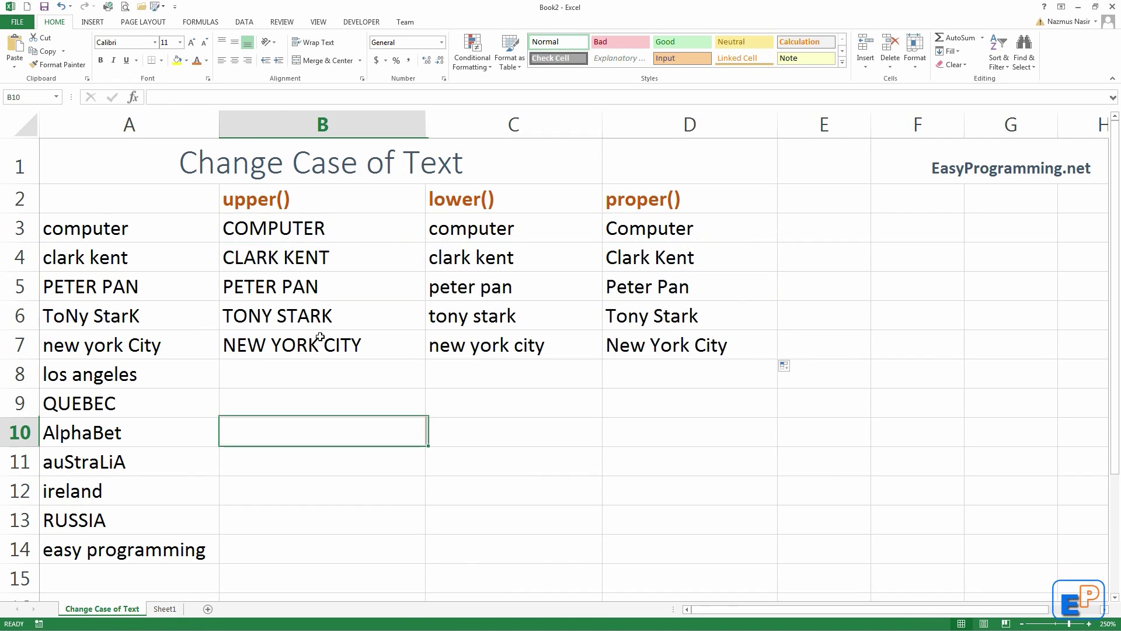
- Check the row 5 and 6 results against the originals PETER PAN and ToNy StarK
click(303, 286)
click(140, 286)
click(294, 295)
click(168, 286)
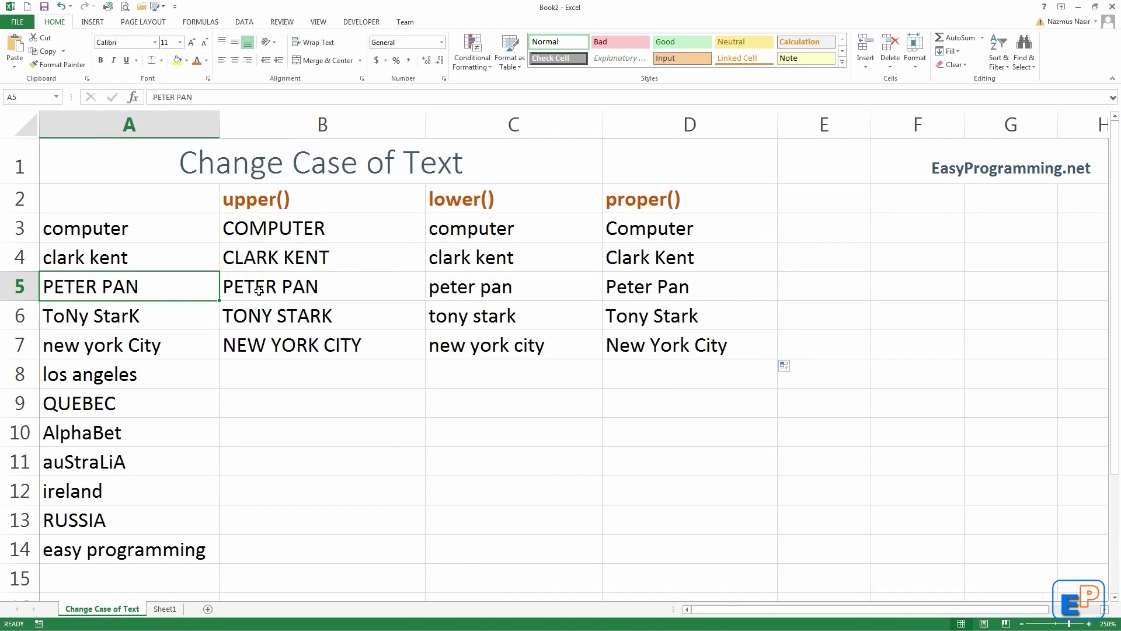
click(530, 294)
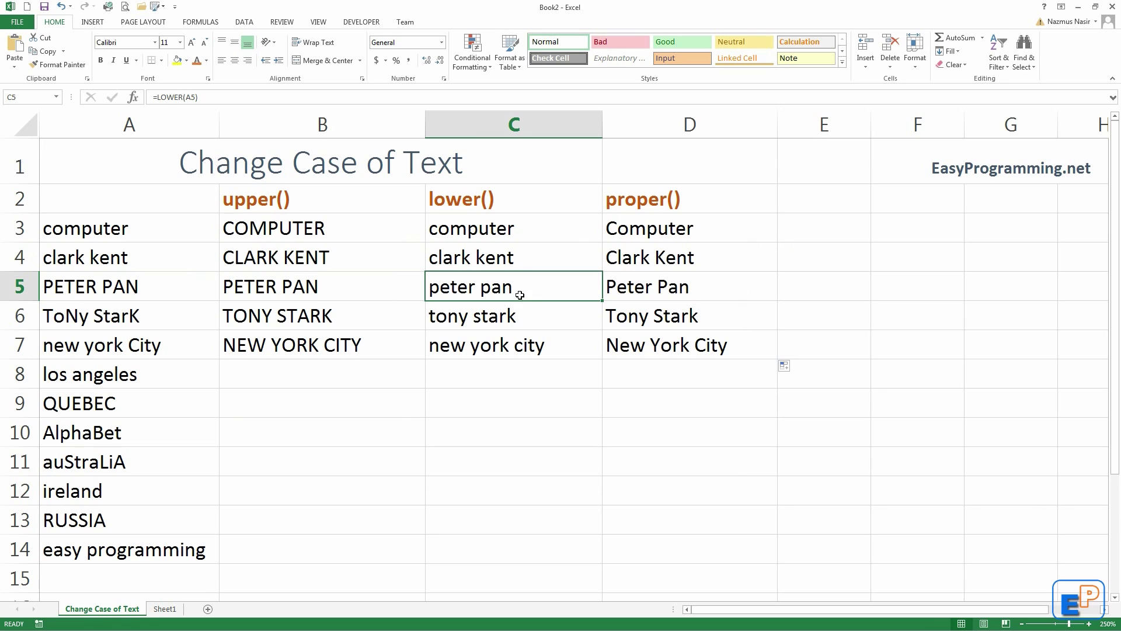
click(705, 291)
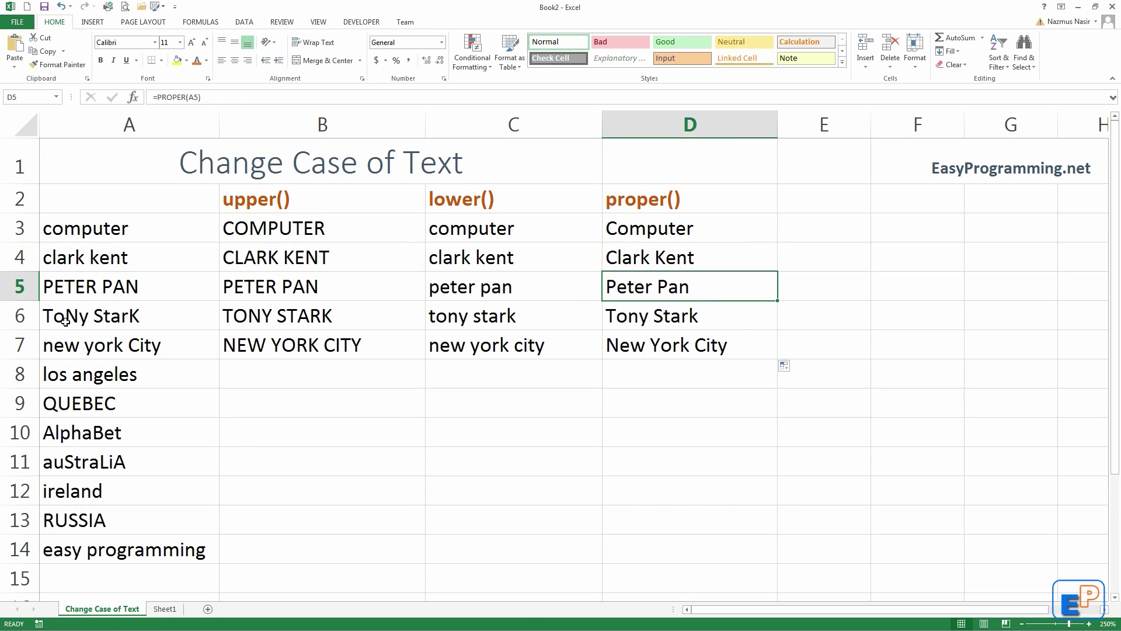
click(84, 318)
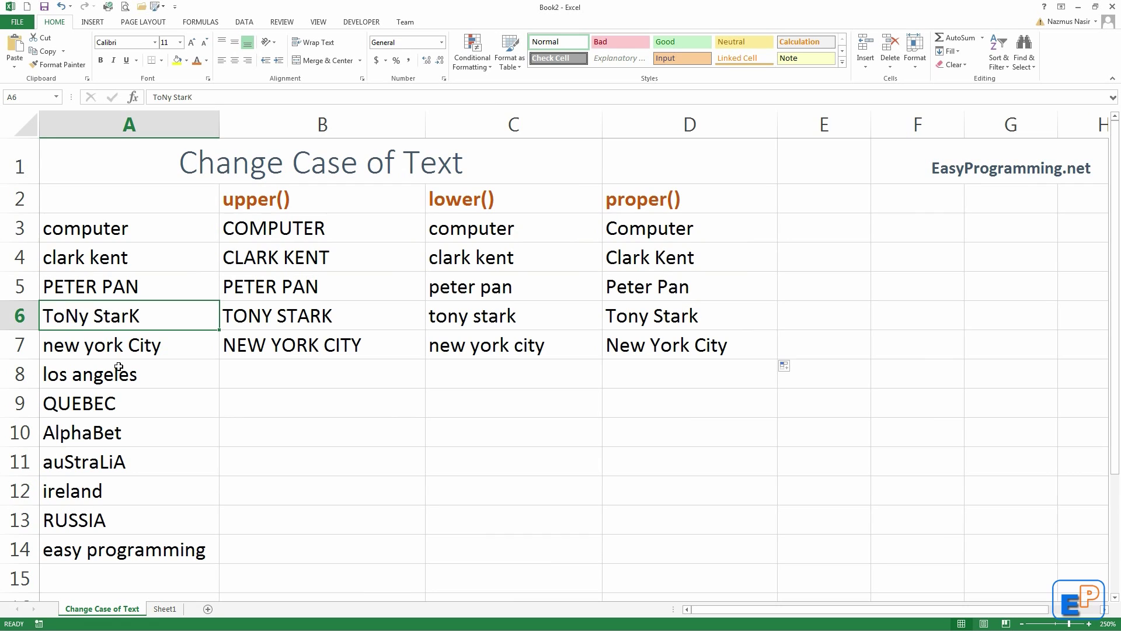
click(266, 317)
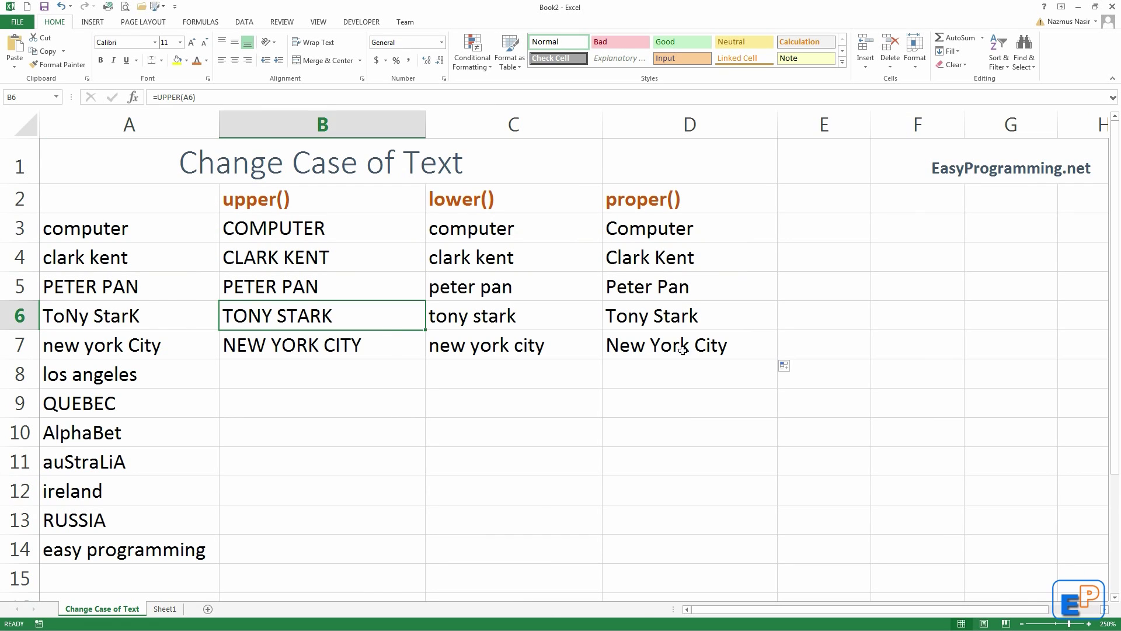
click(639, 313)
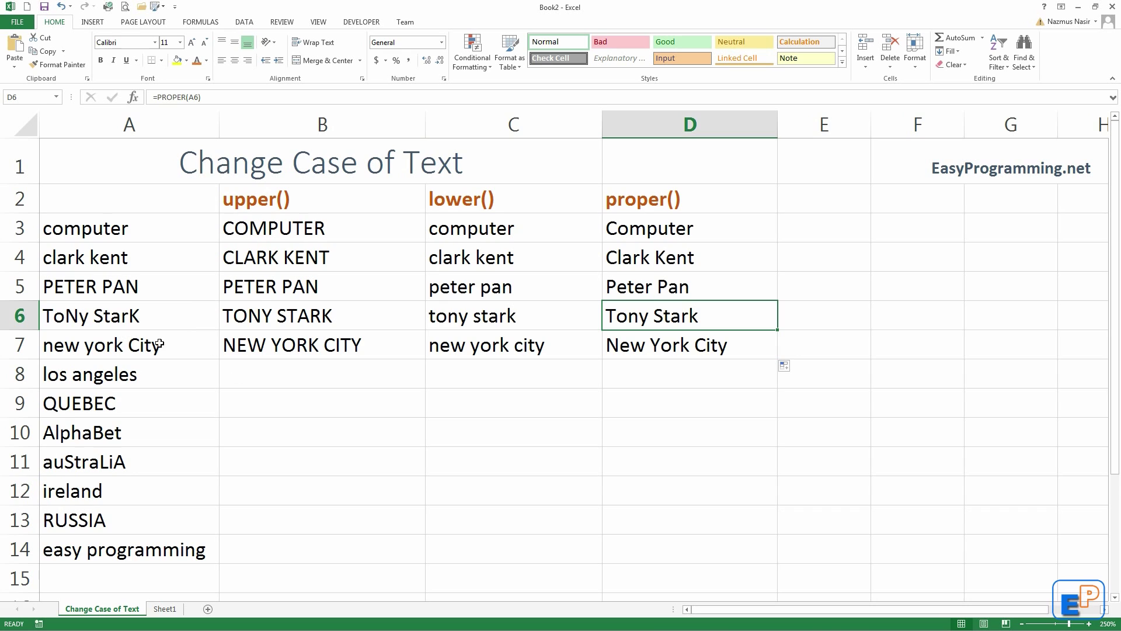
- Select the row 7 formulas in B7:D7
drag(281, 342, 683, 344)
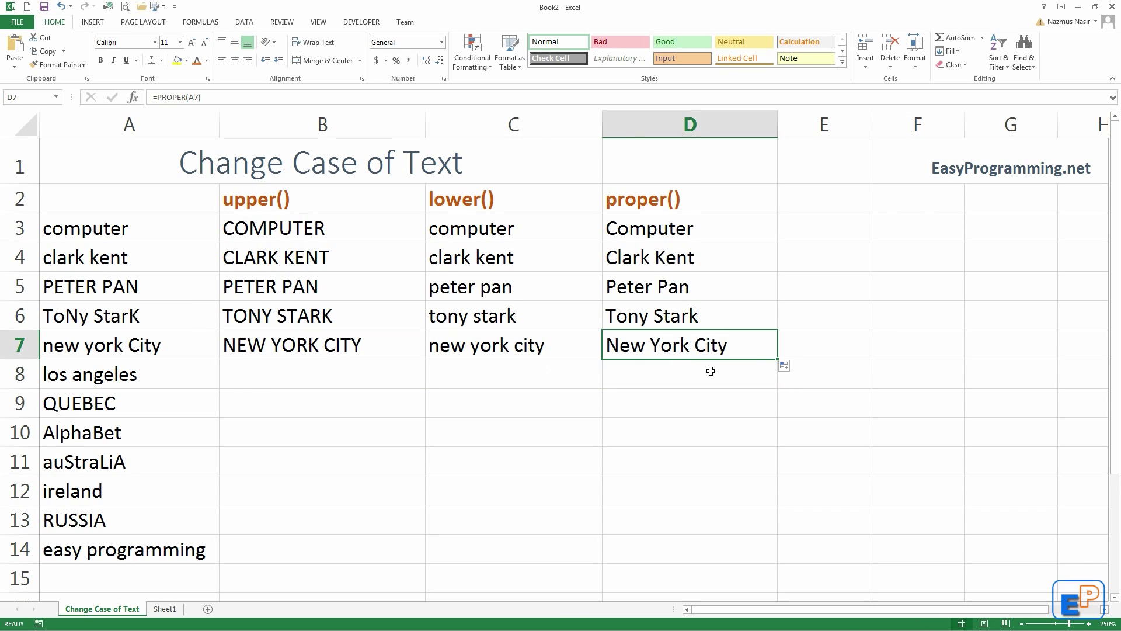
click(240, 396)
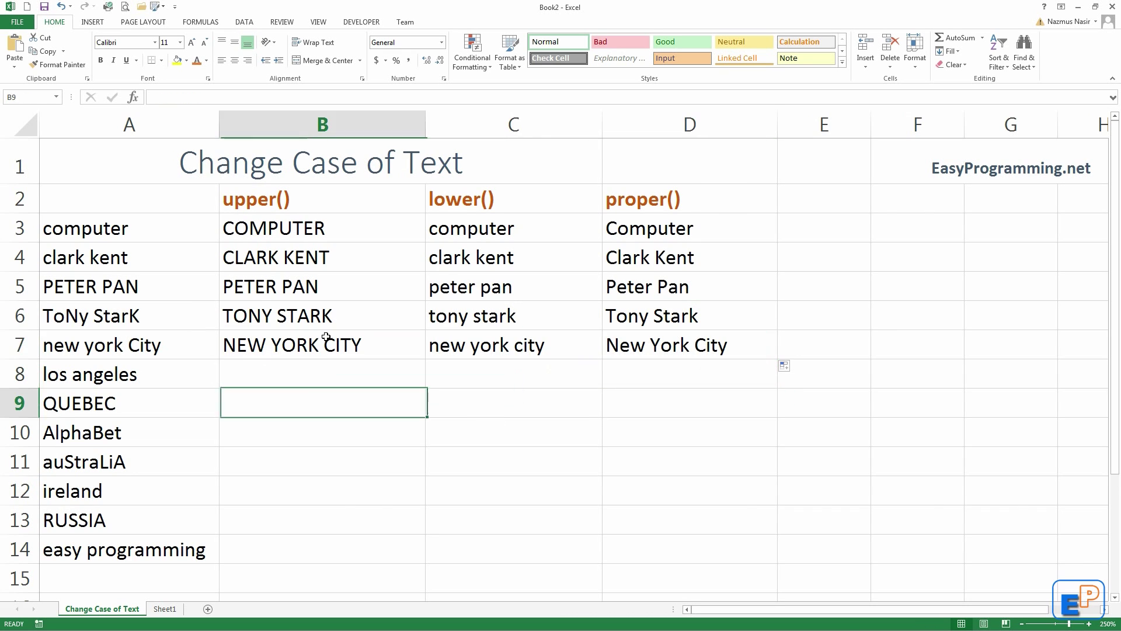
drag(327, 344, 774, 357)
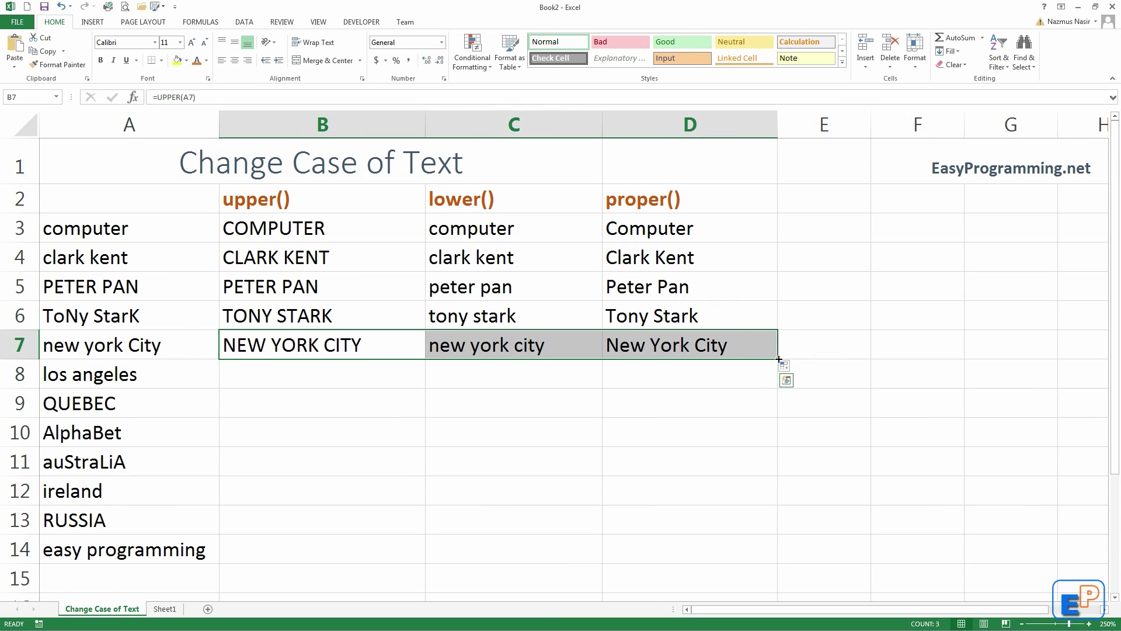
- Fill the B7:D7 formulas down to row 14 and review the B3:D14 results
double_click(775, 357)
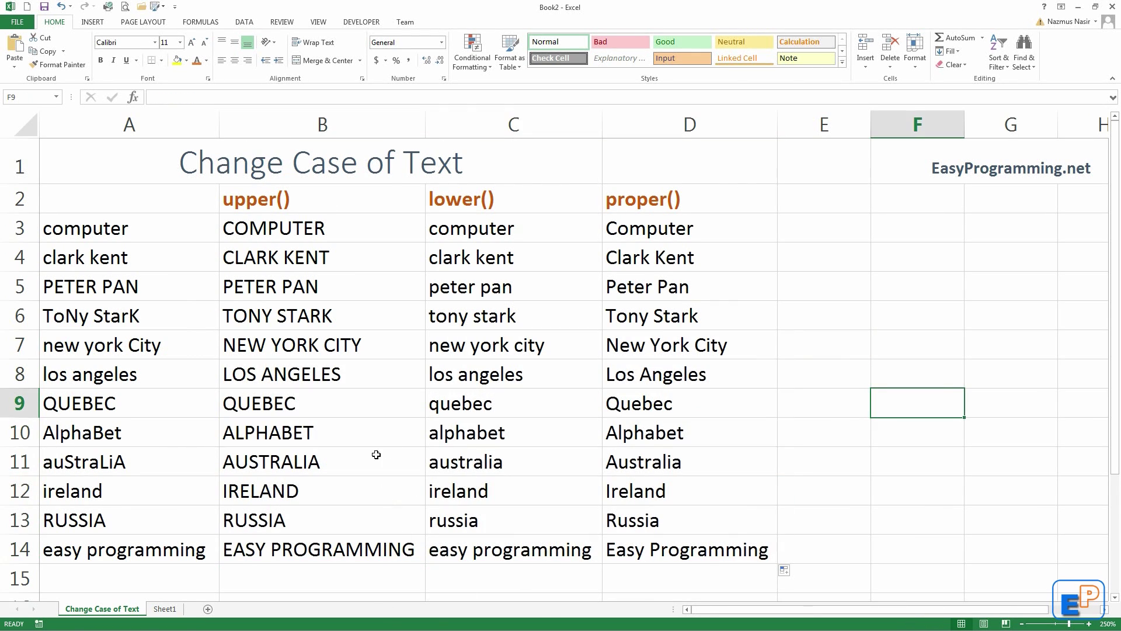
click(293, 196)
click(483, 207)
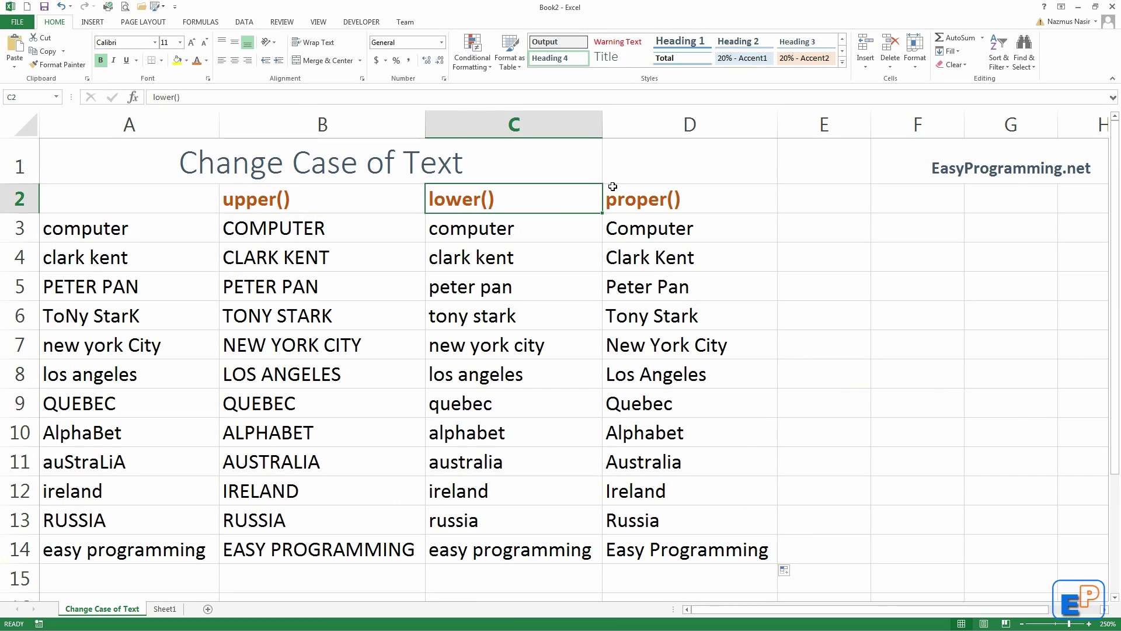
click(614, 188)
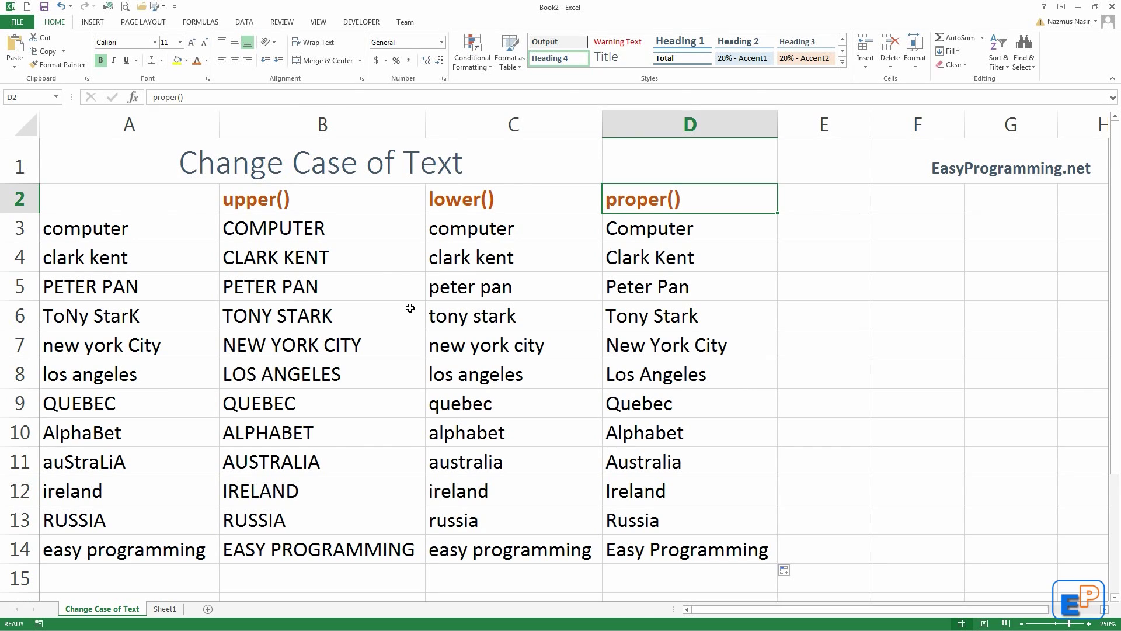
drag(340, 225, 759, 555)
click(852, 380)
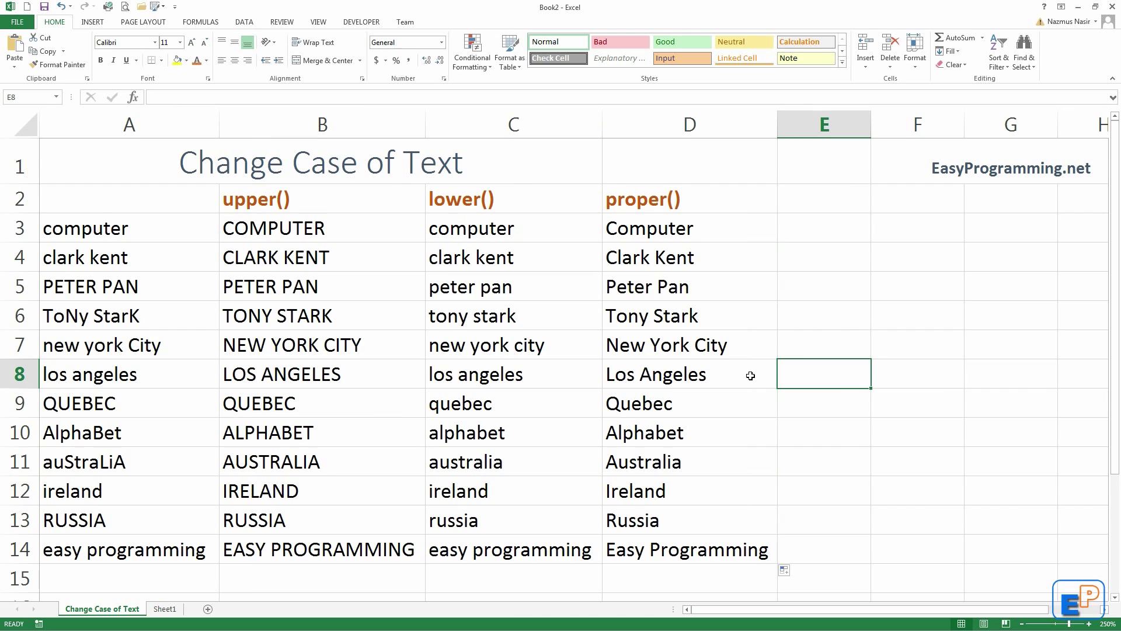
click(952, 174)
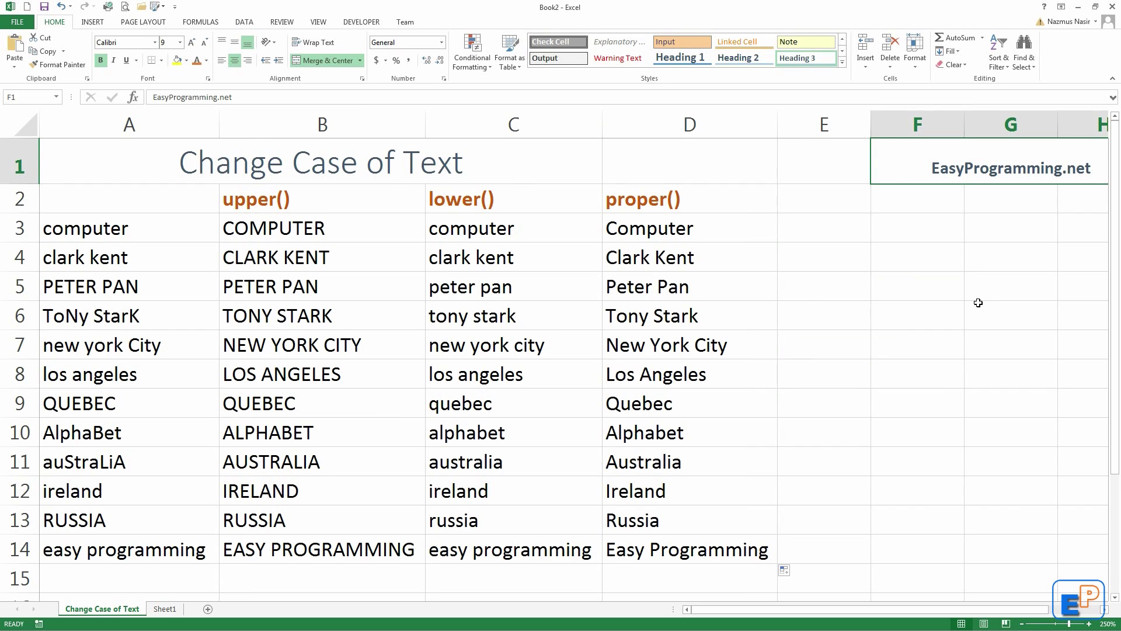